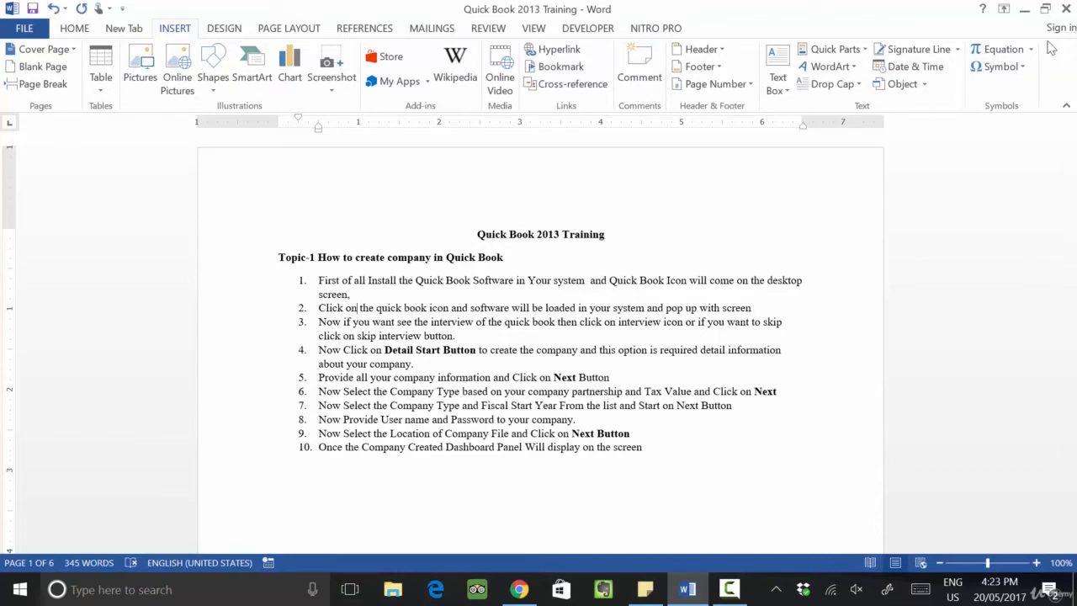
Apply the Heading 1 style to the line "Topic-1 How to create company in Quick Book".
left_click_drag(280, 257, 516, 254)
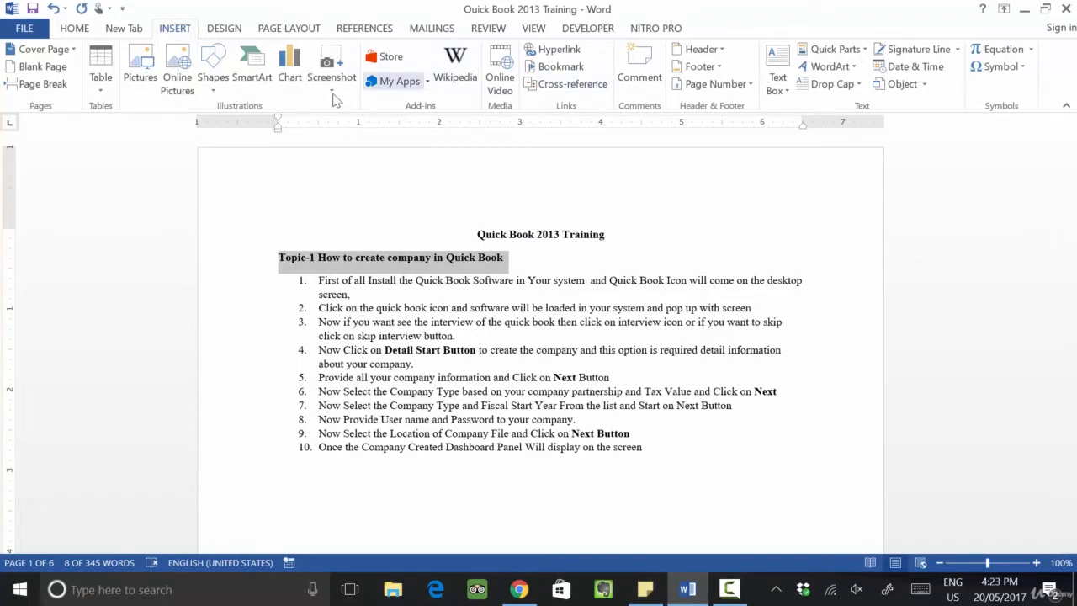
left_click(109, 34)
left_click(74, 30)
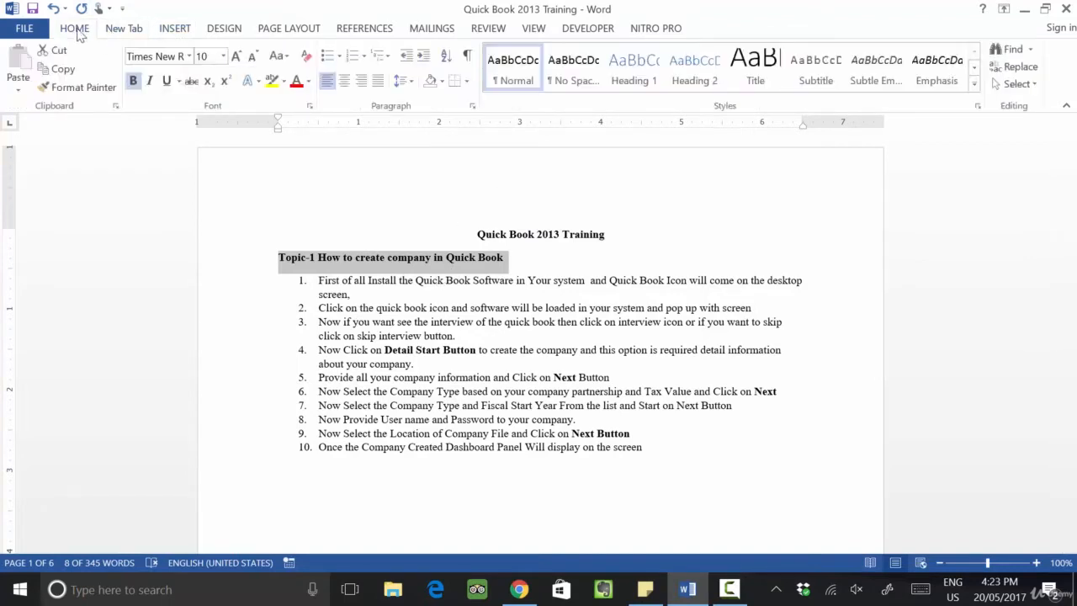
left_click(166, 31)
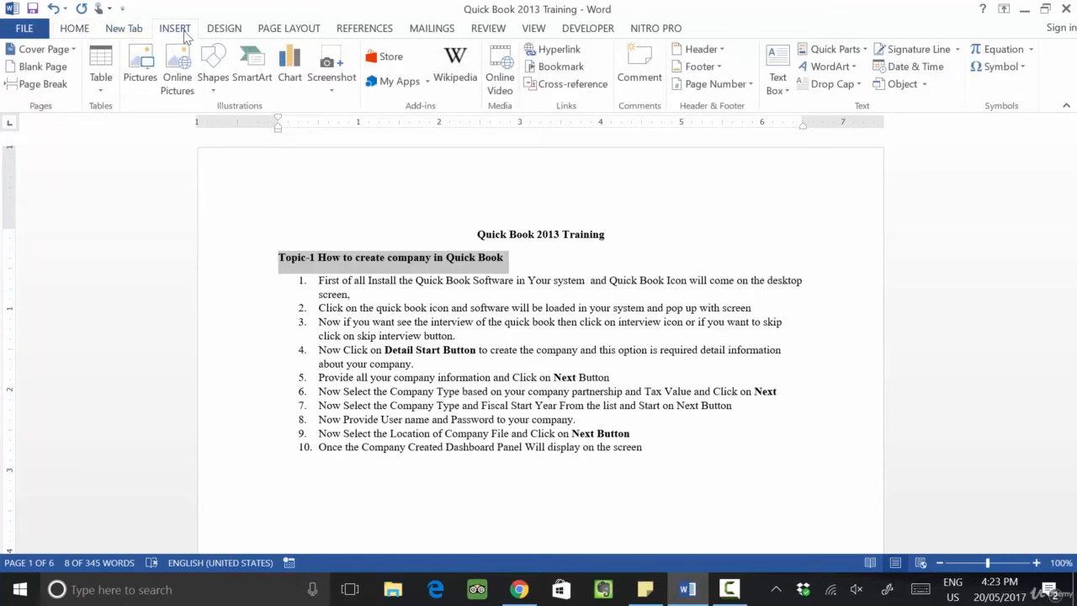
left_click(225, 32)
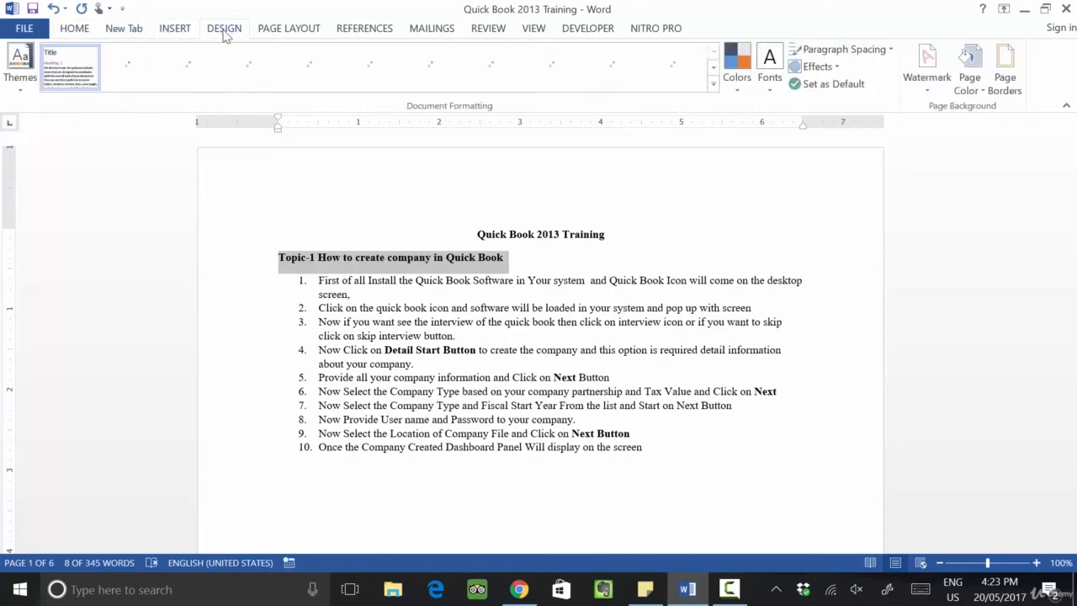
left_click(74, 30)
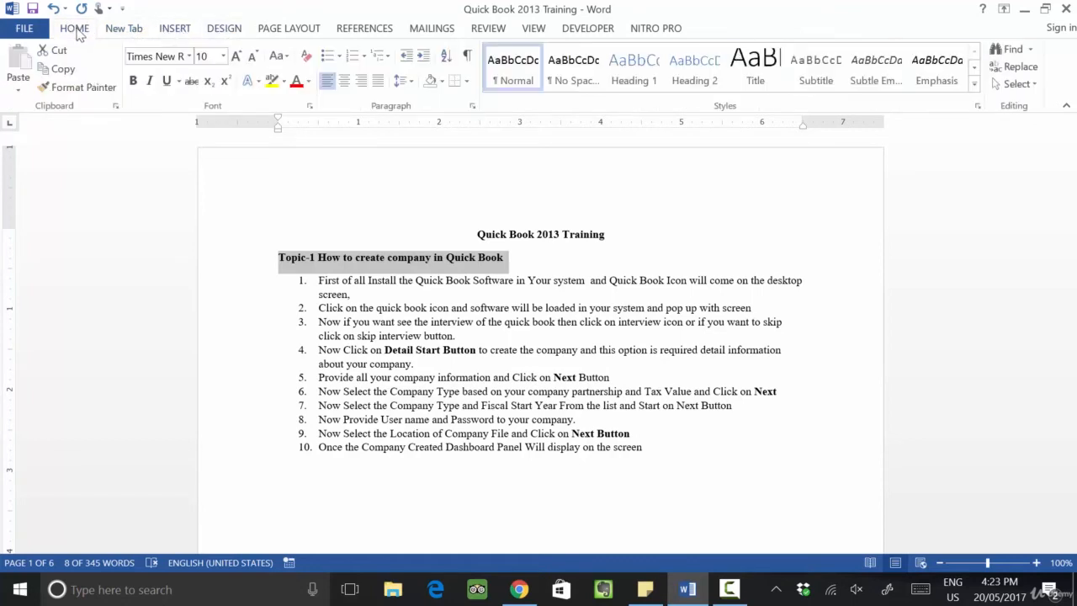
left_click(632, 76)
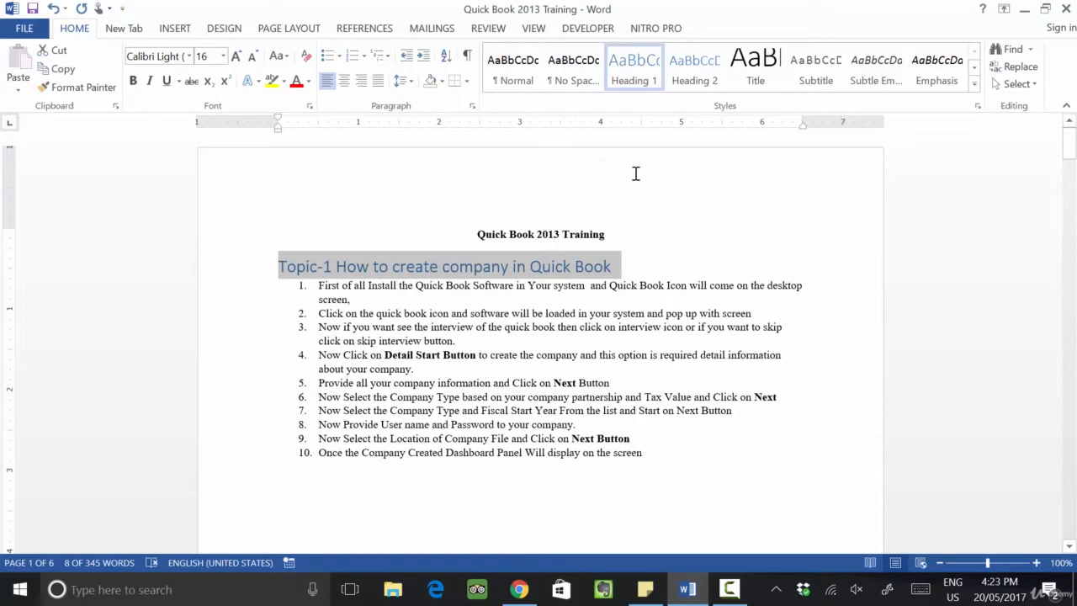
Start a cross-reference and set its reference type to Heading.
left_click(176, 31)
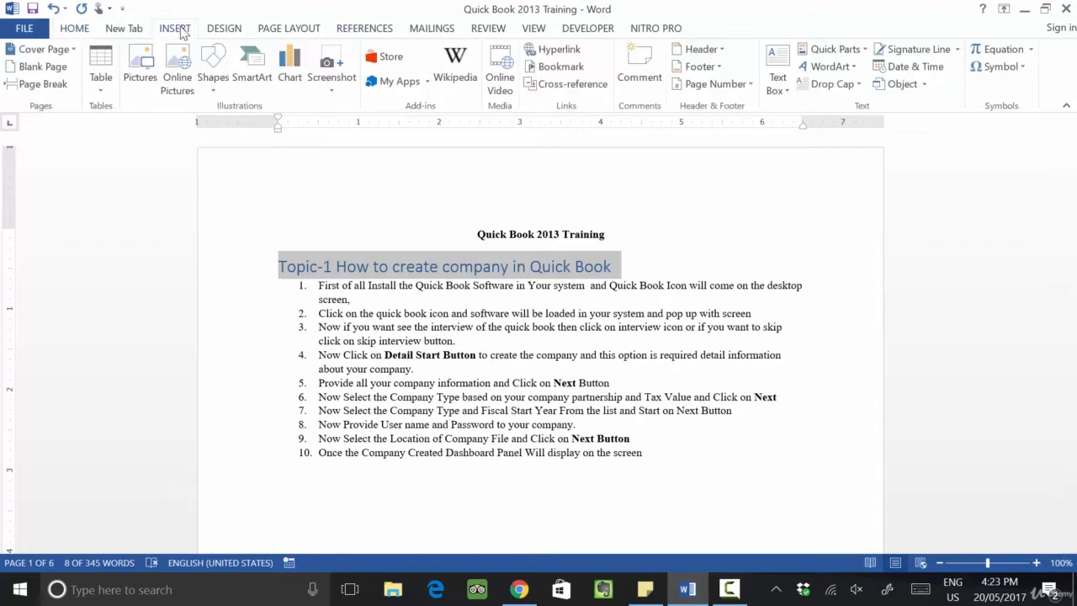
left_click(571, 85)
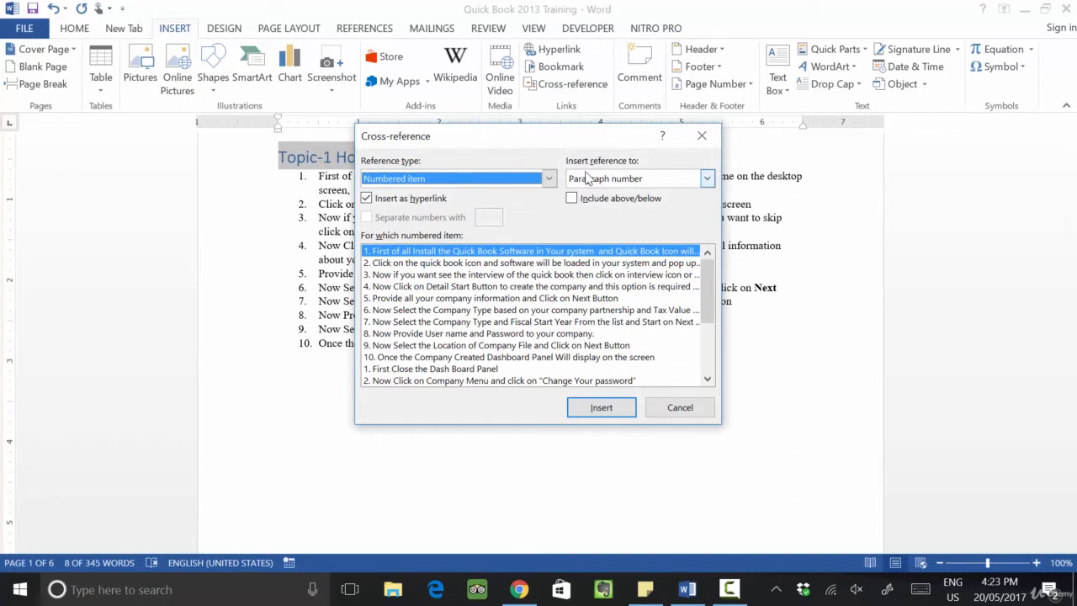
left_click(611, 180)
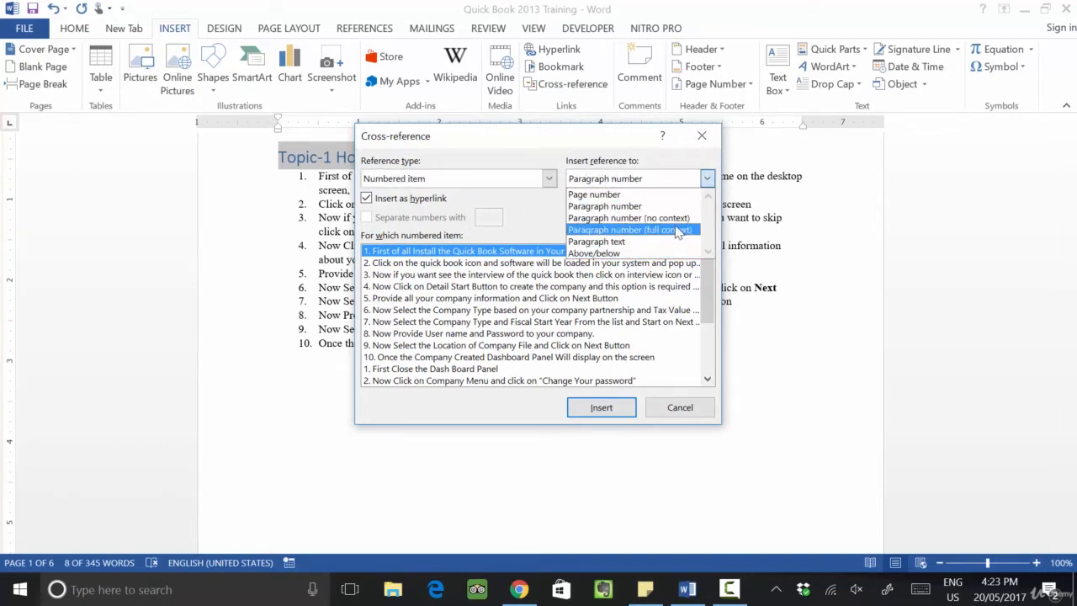
left_click(423, 180)
left_click(425, 180)
left_click(413, 206)
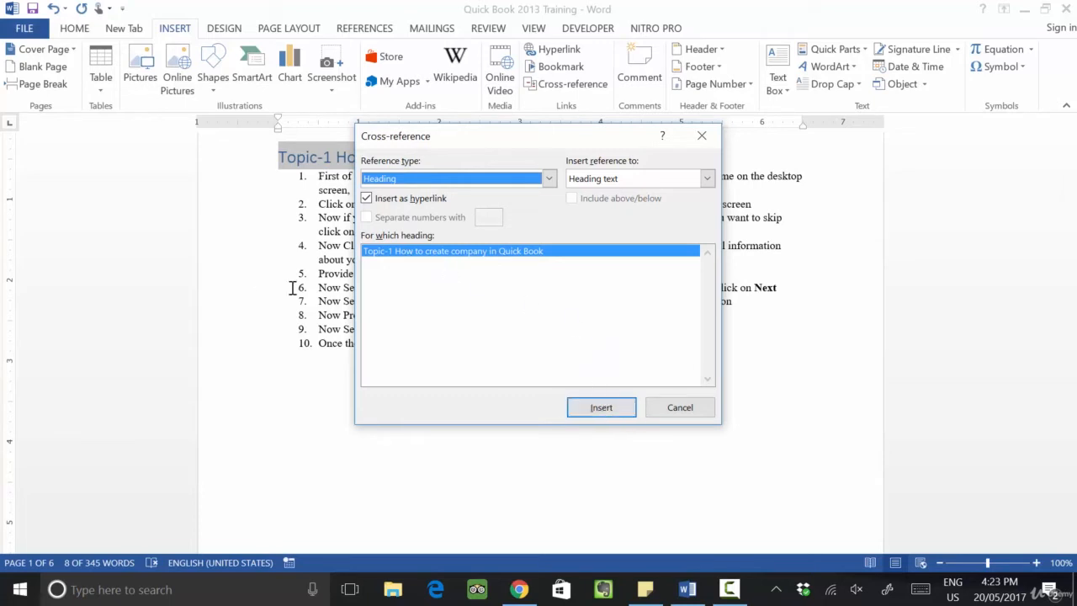
Insert the Topic-1 heading text as a hyperlinked cross-reference after "To Check How To Create Company Please follow the Link:" on the last page.
scroll(262, 282, "down", 3)
scroll(263, 282, "down", 5)
scroll(275, 267, "up", 1)
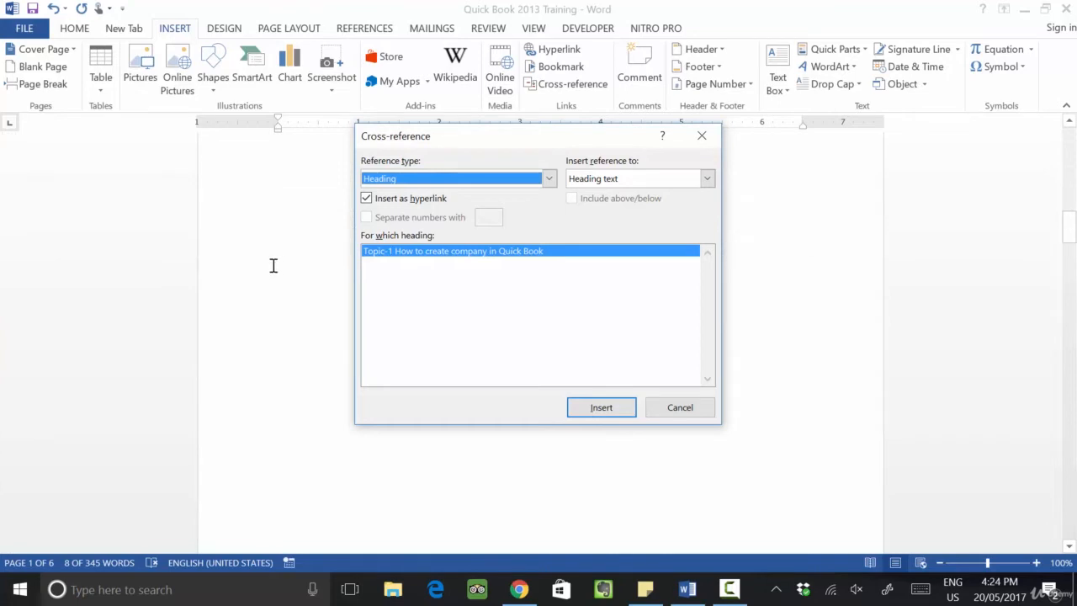
scroll(284, 270, "down", 10)
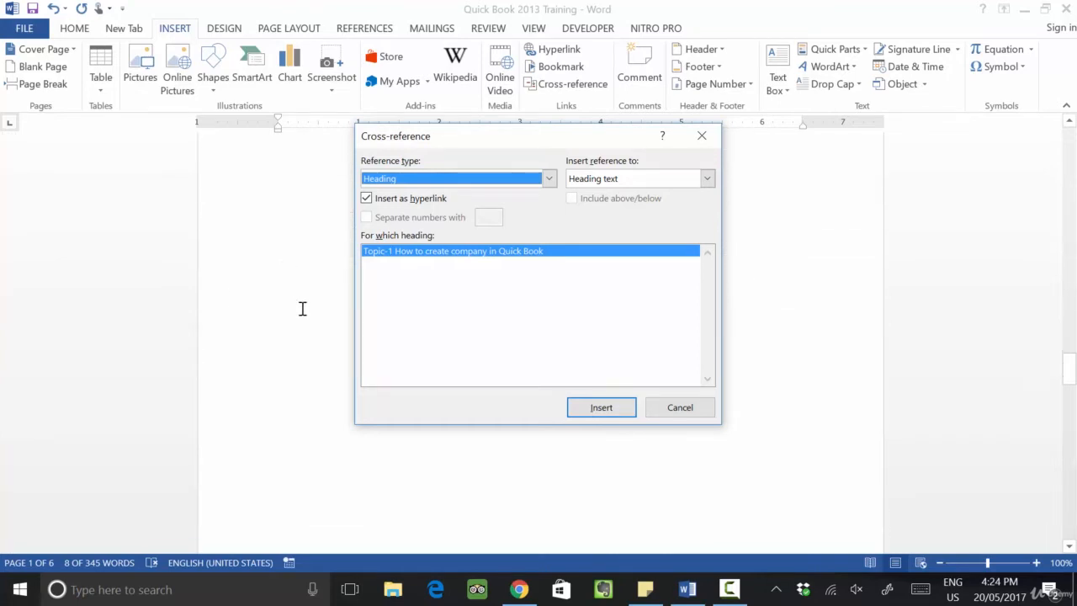
scroll(311, 300, "down", 15)
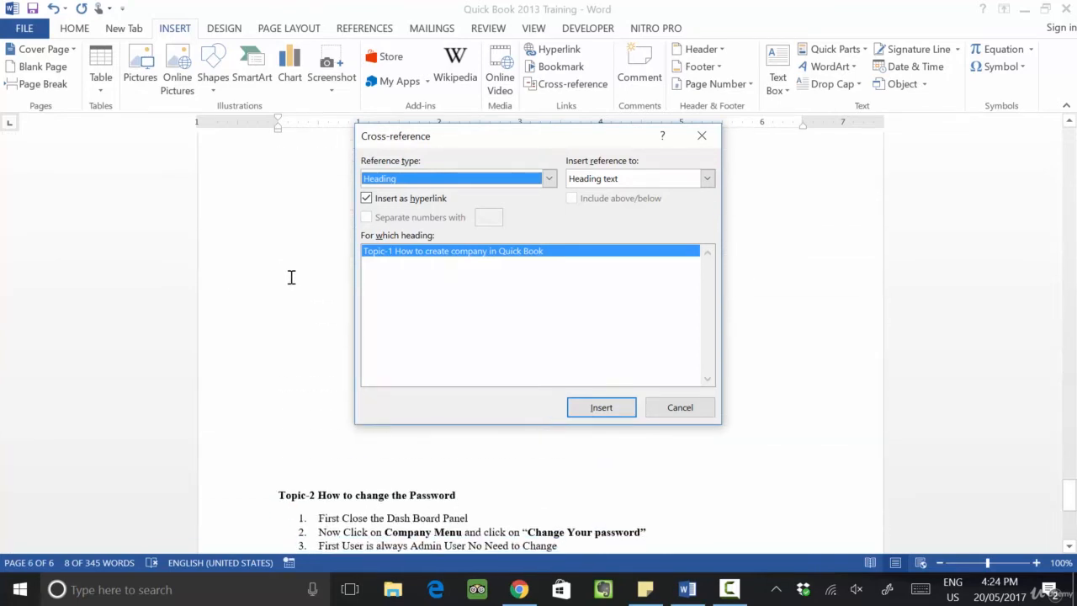
scroll(281, 331, "up", 4)
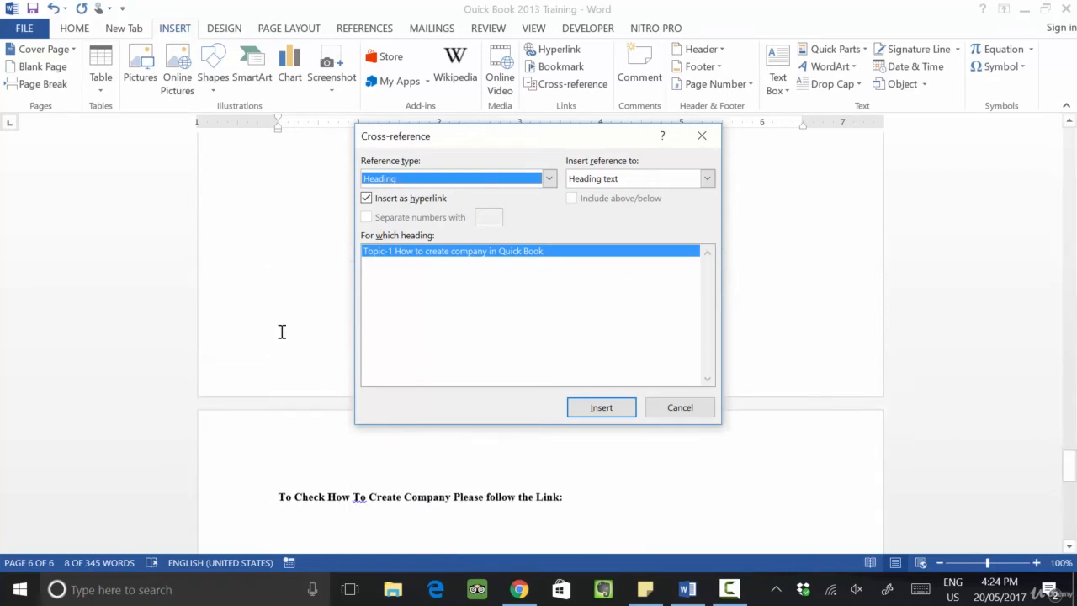
left_click(579, 508)
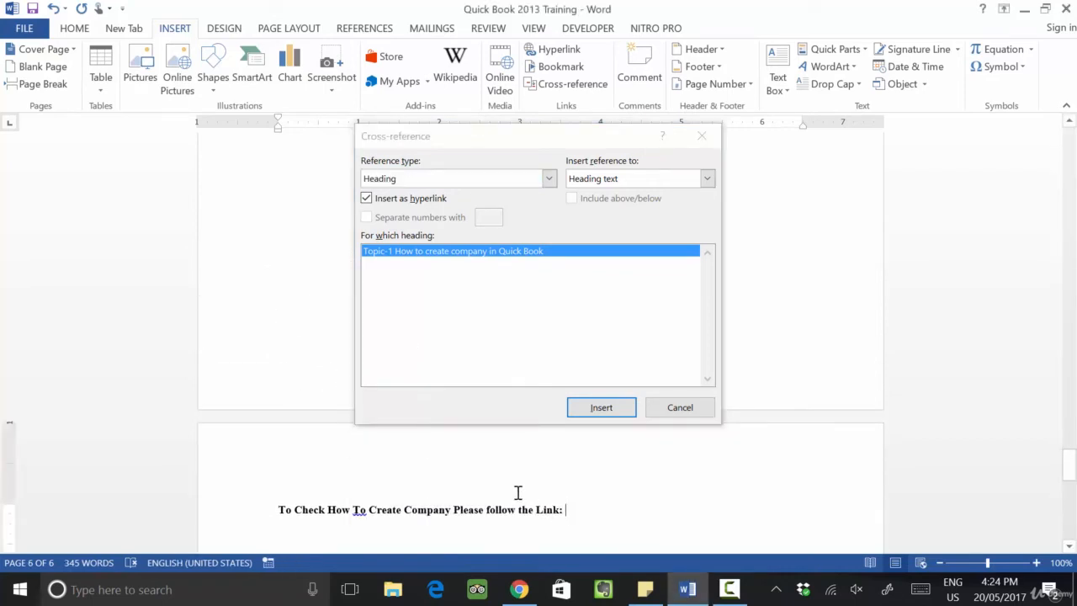
left_click(596, 411)
left_click(599, 410)
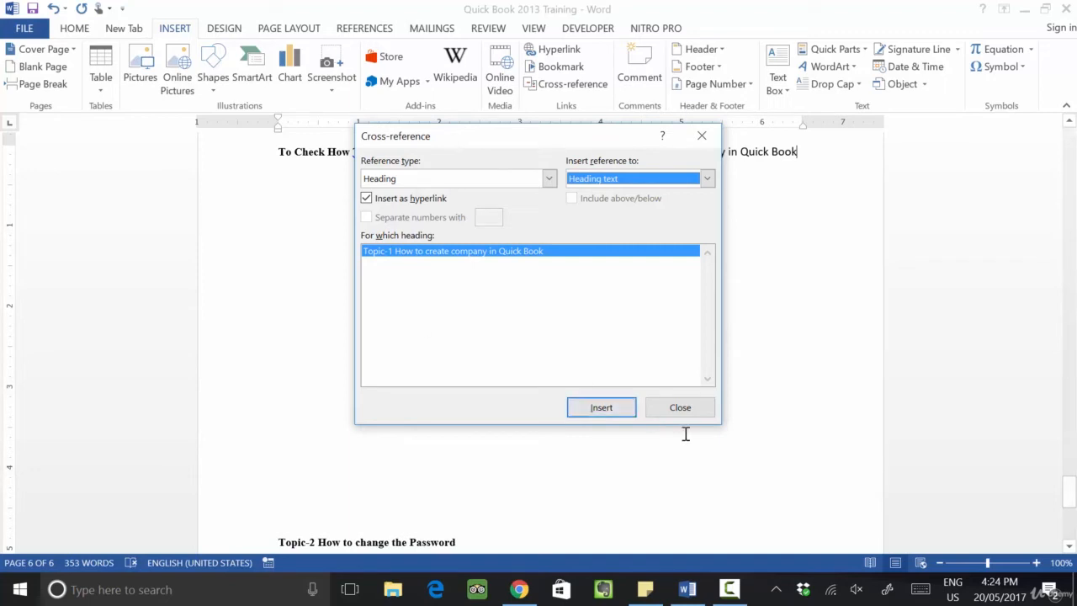
left_click(662, 408)
Test the cross-reference on the last page by following it to the Topic-1 heading, and select that heading.
scroll(577, 396, "up", 3)
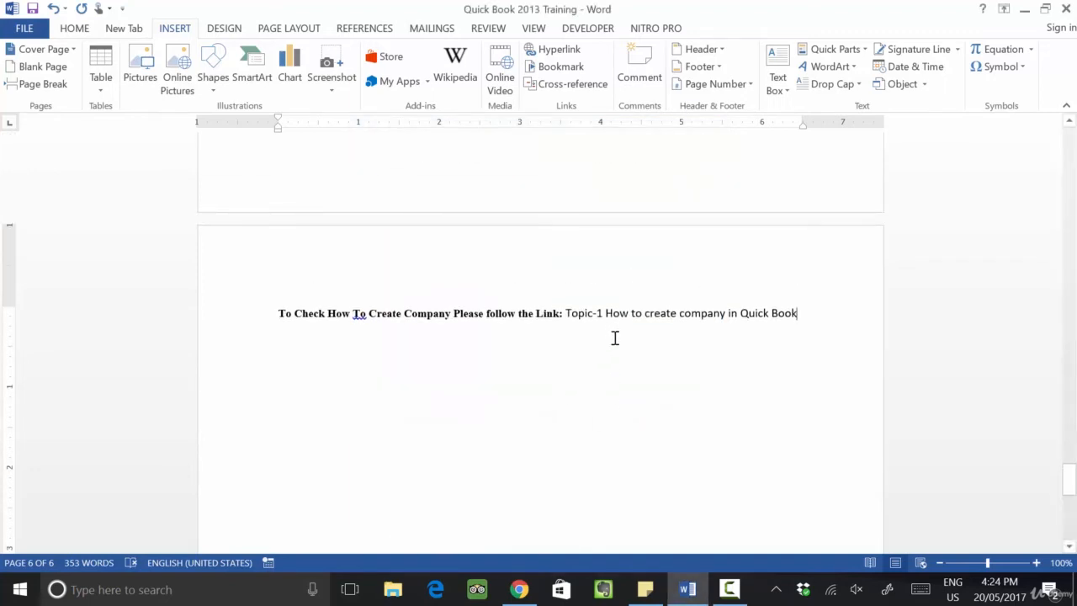
scroll(421, 336, "up", 10)
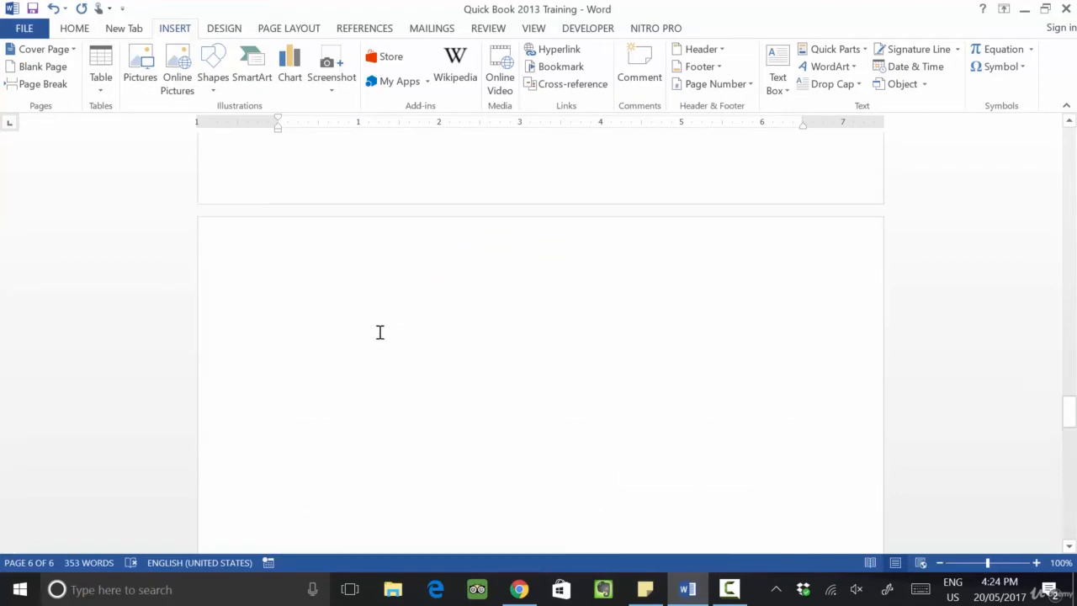
scroll(395, 269, "up", 5)
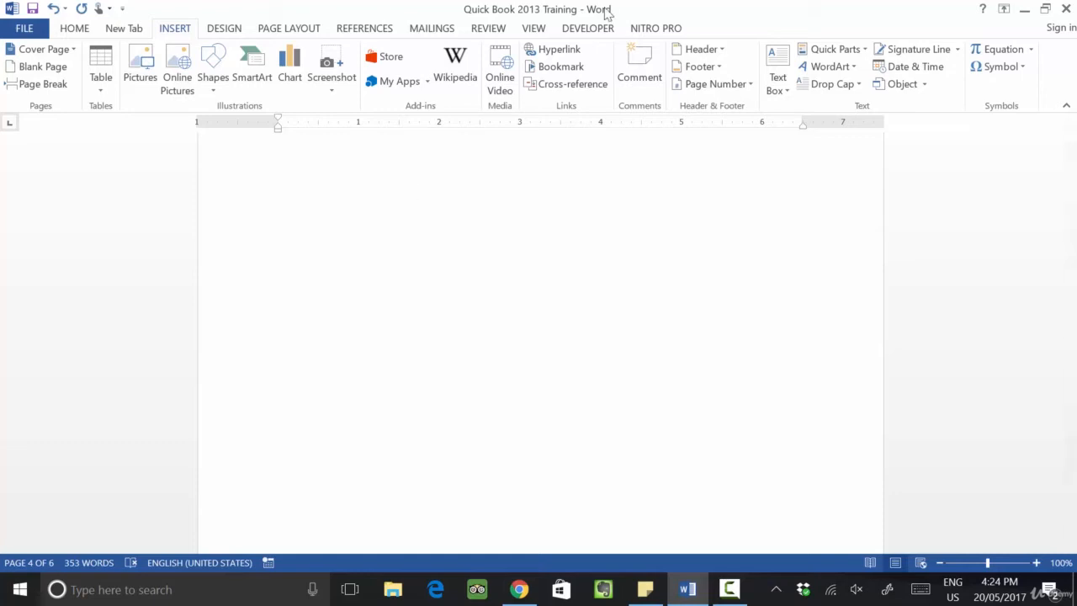
scroll(454, 336, "down", 5)
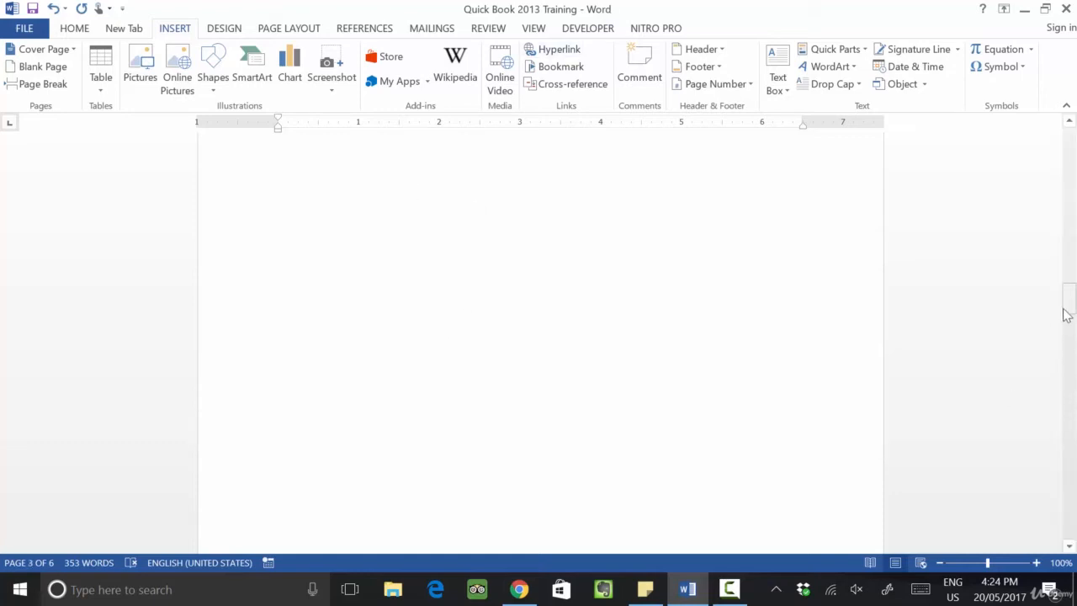
left_click_drag(1068, 301, 1066, 141)
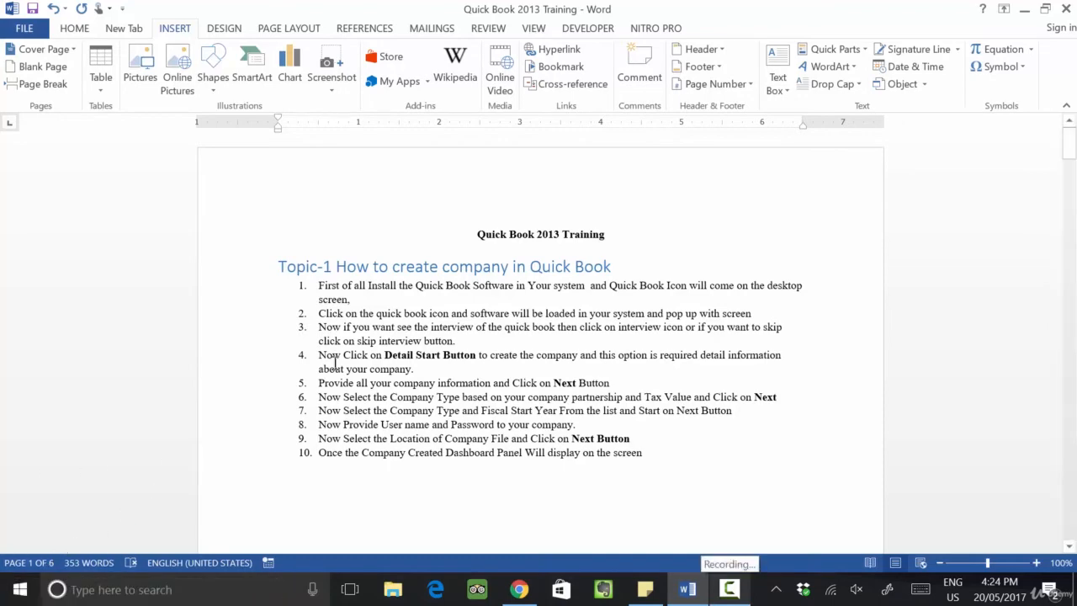
scroll(446, 330, "down", 10)
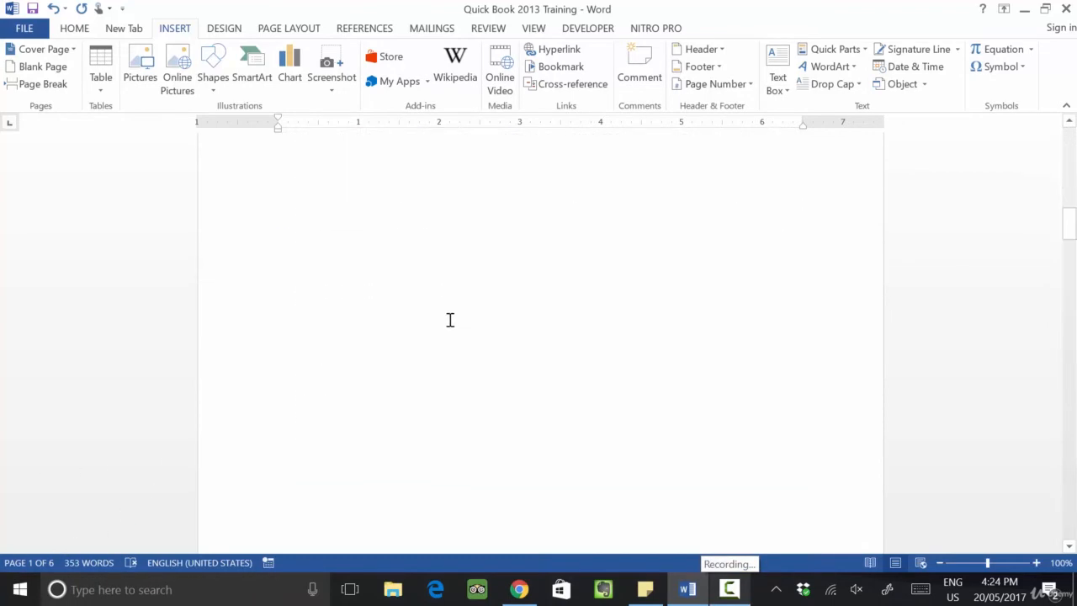
scroll(452, 317, "down", 10)
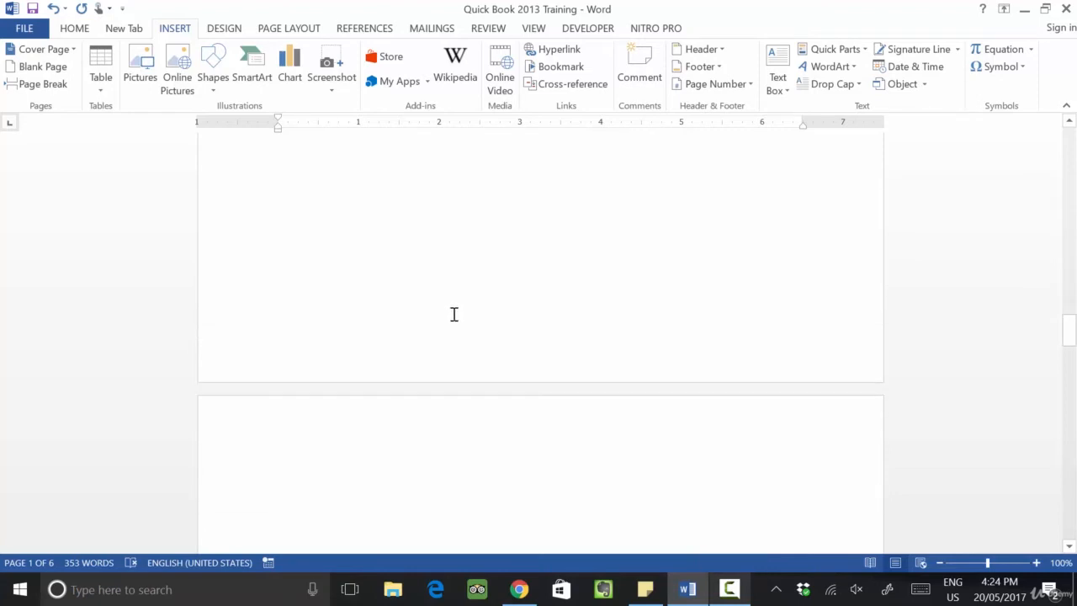
scroll(453, 315, "down", 10)
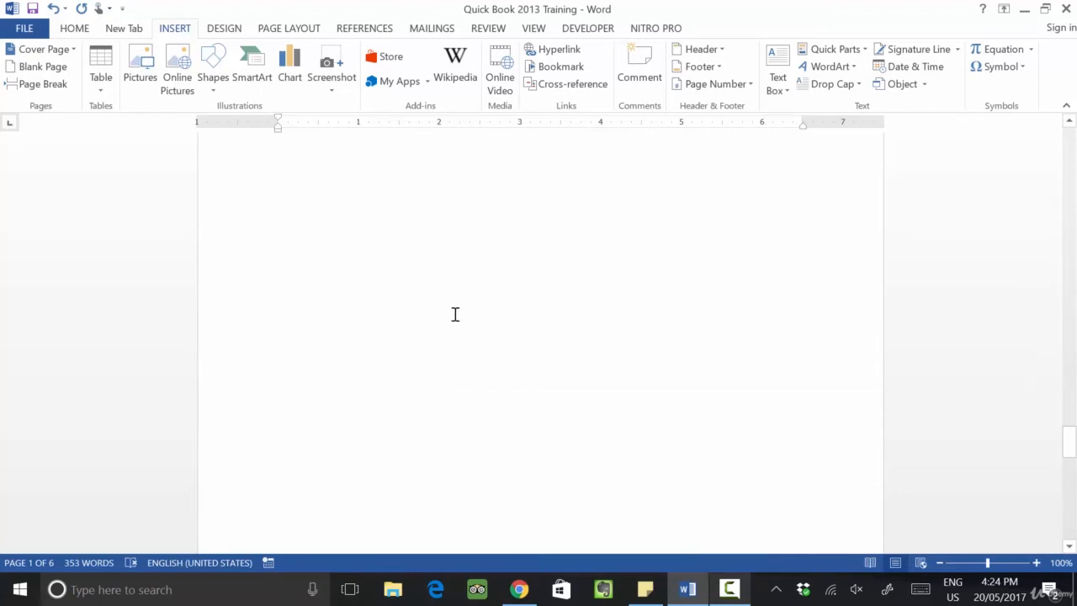
scroll(452, 313, "down", 4)
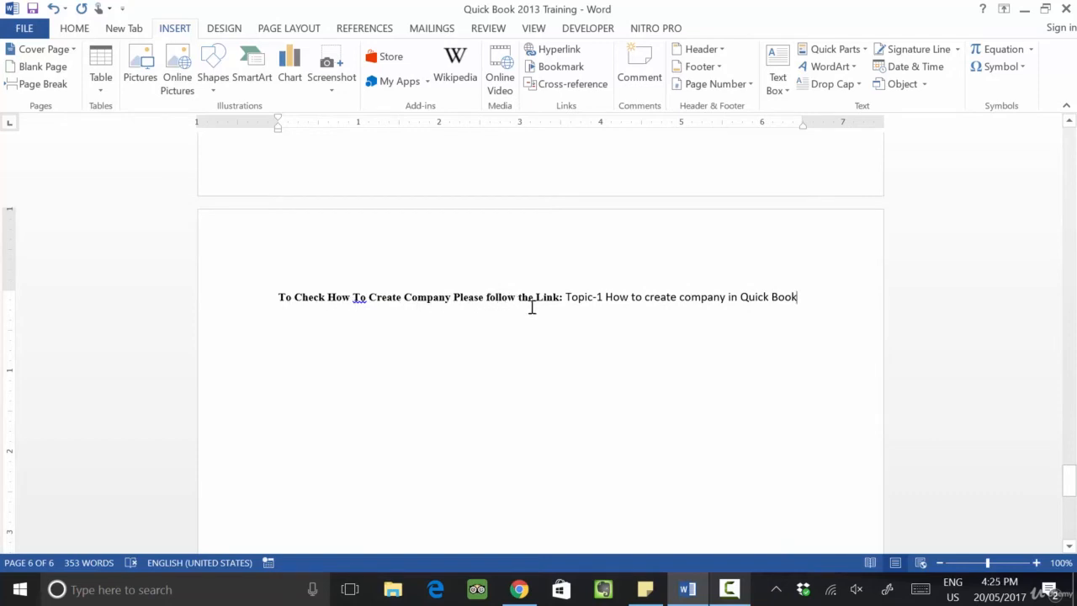
left_click(630, 300, "ctrl")
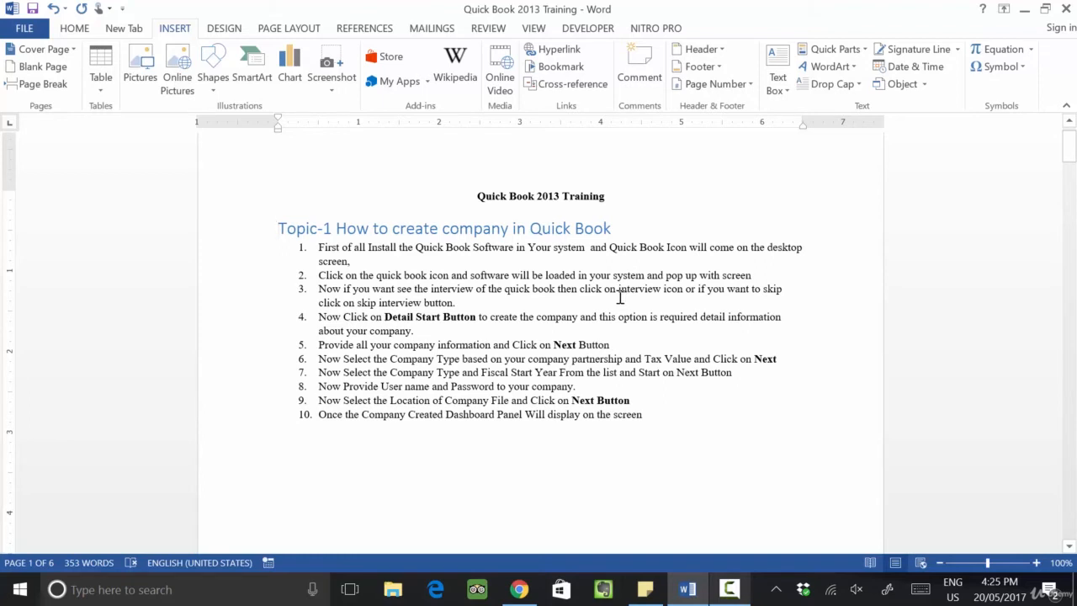
triple_click(503, 229)
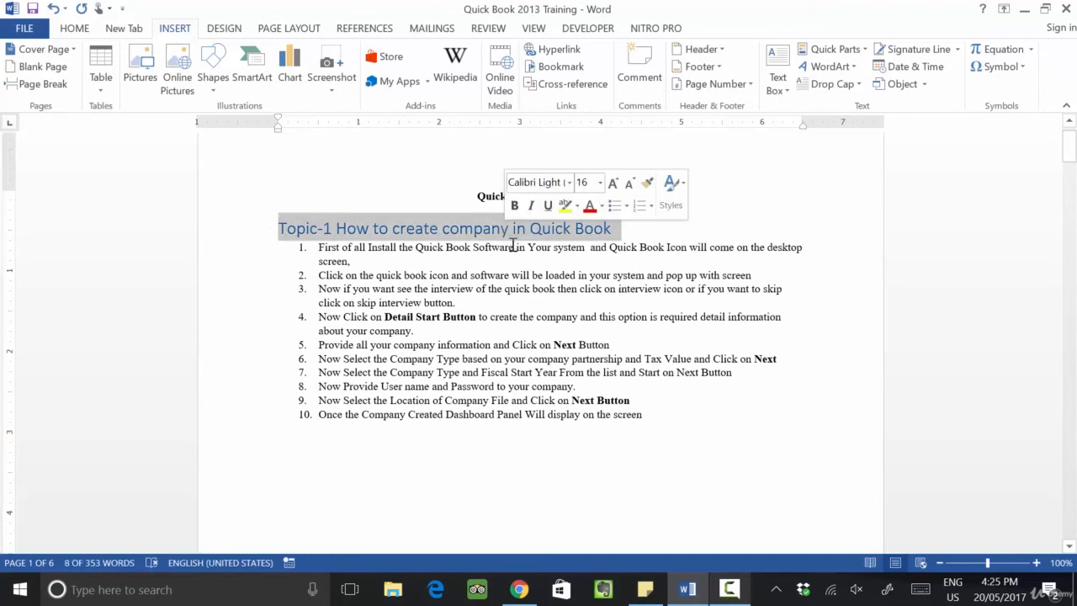
Add the line "Please Check The Explanation of Topic in Page-1" below the cross-reference line on the last page.
scroll(550, 271, "down", 3)
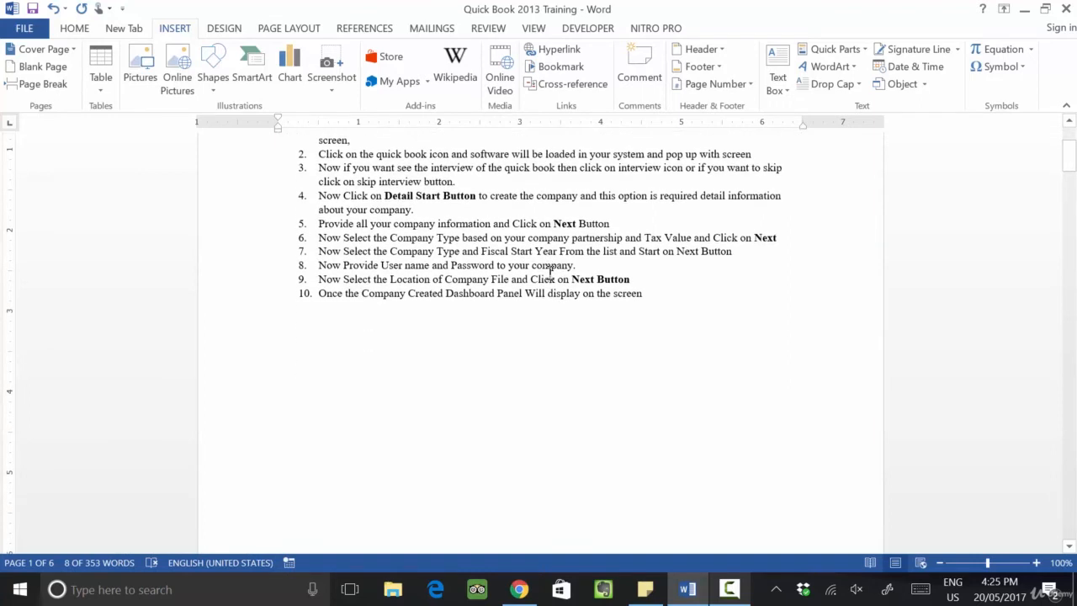
scroll(550, 275, "down", 20)
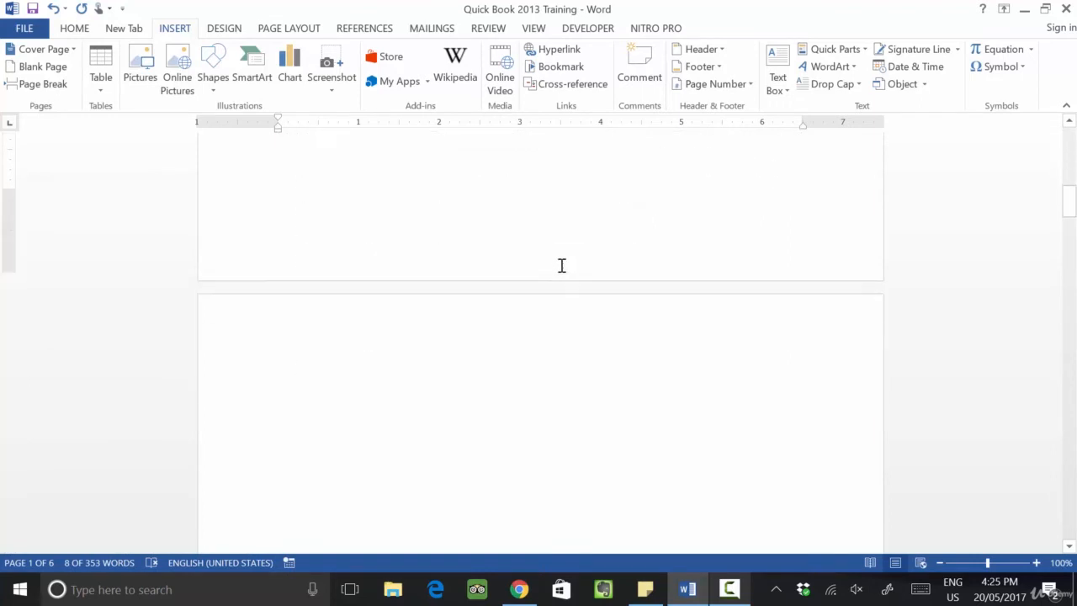
scroll(558, 264, "down", 20)
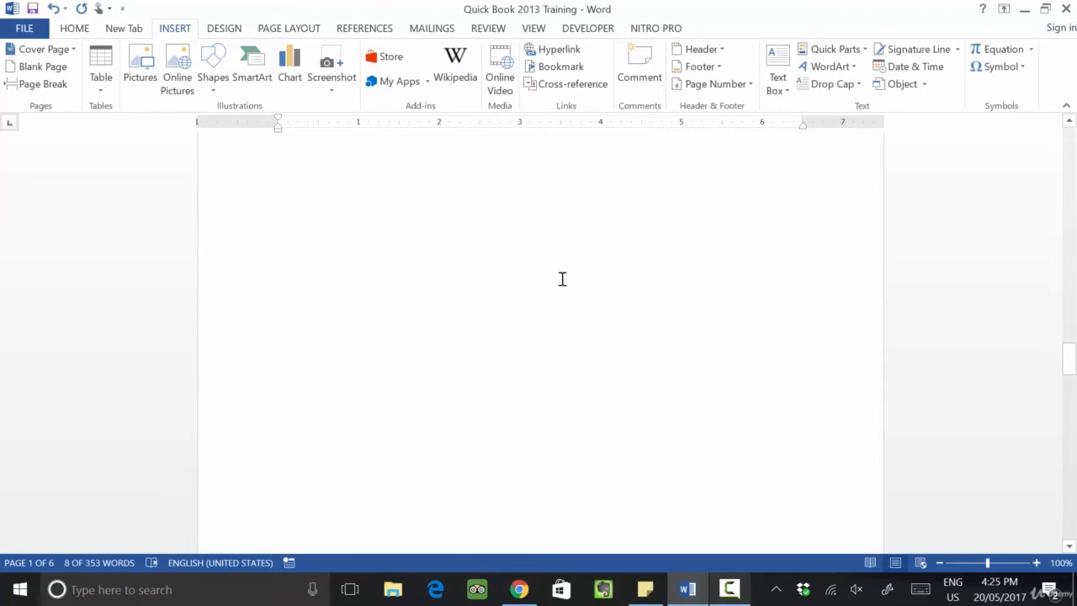
scroll(565, 275, "down", 15)
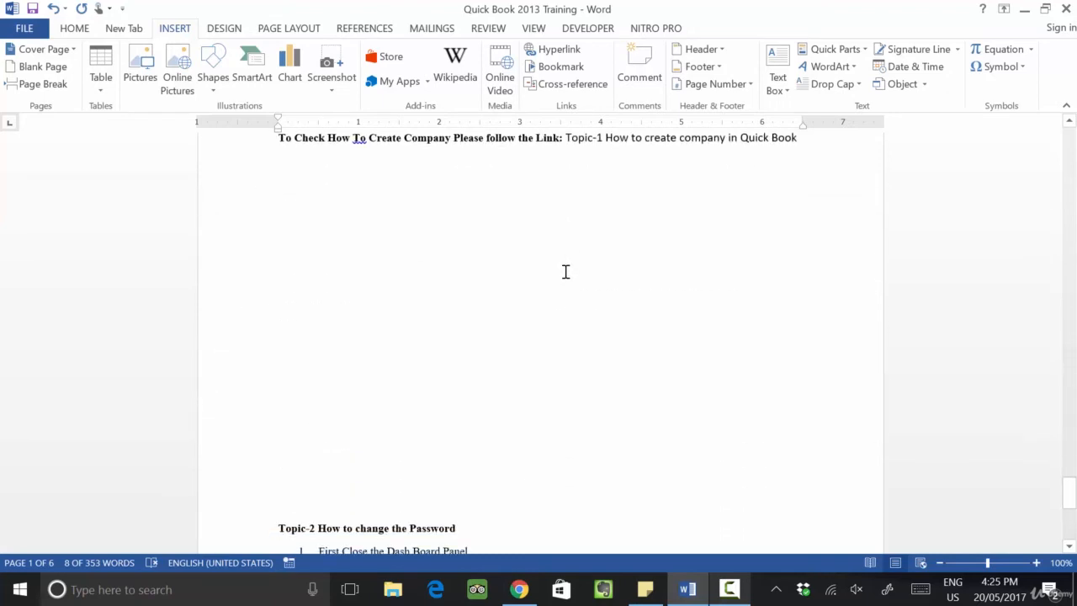
scroll(552, 345, "up", 5)
left_click_drag(566, 340, 824, 352)
left_click(353, 385)
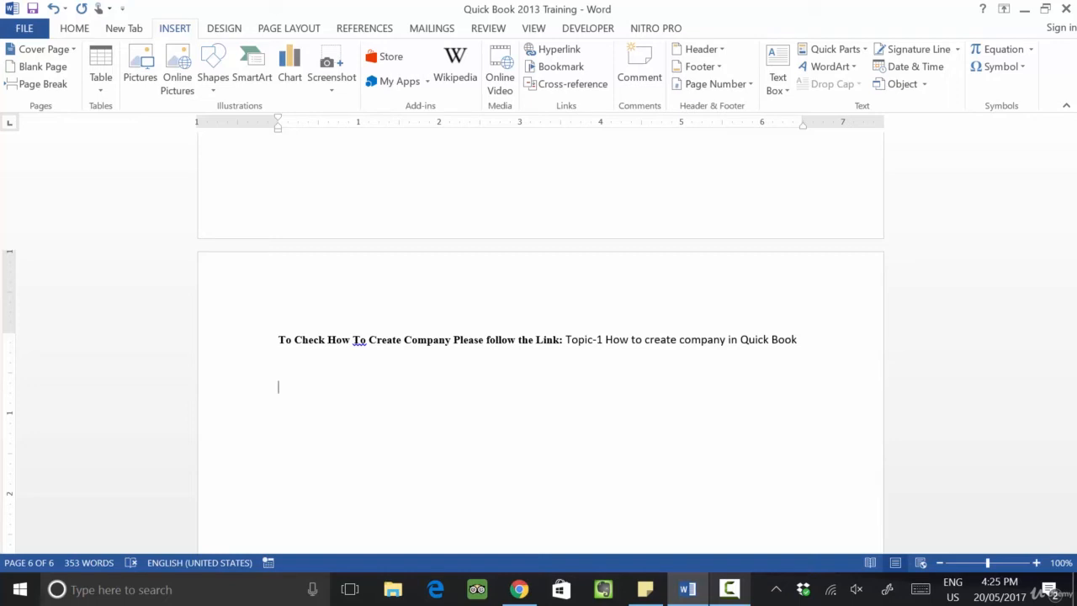
type("P")
key("BackSpace")
type("P")
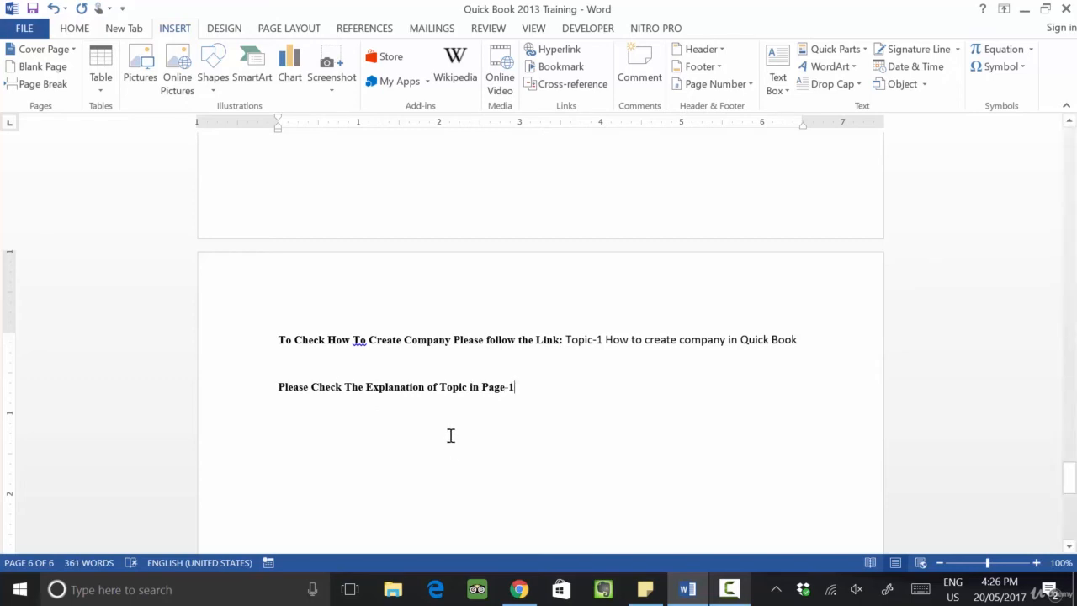
Apply the Heading 1 style to the line "Please Check The Explanation of Topic in Page-1" on the last page.
left_click_drag(269, 387, 536, 407)
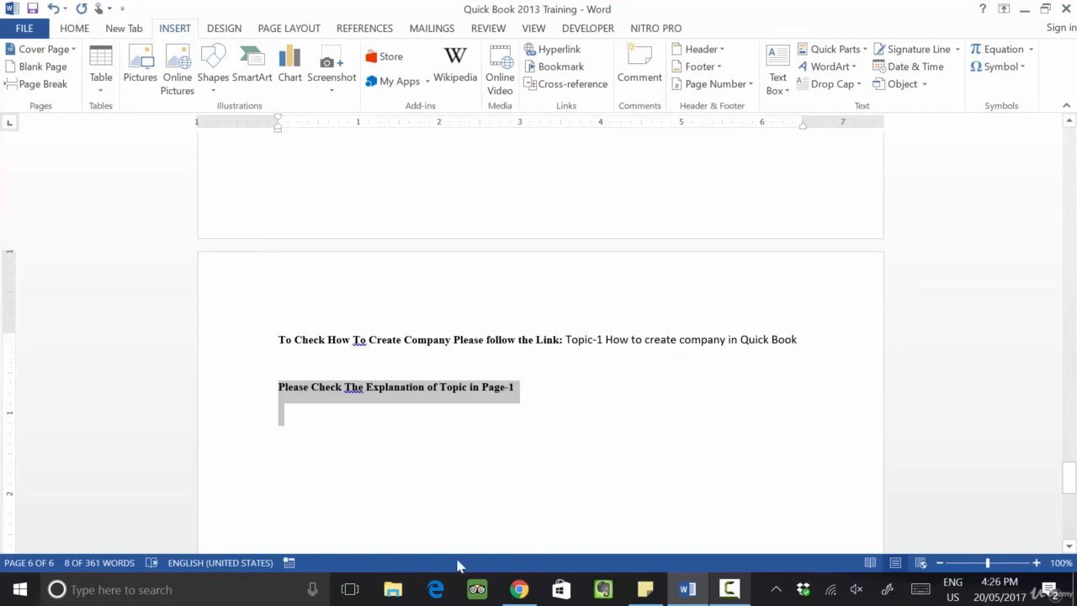
left_click(84, 30)
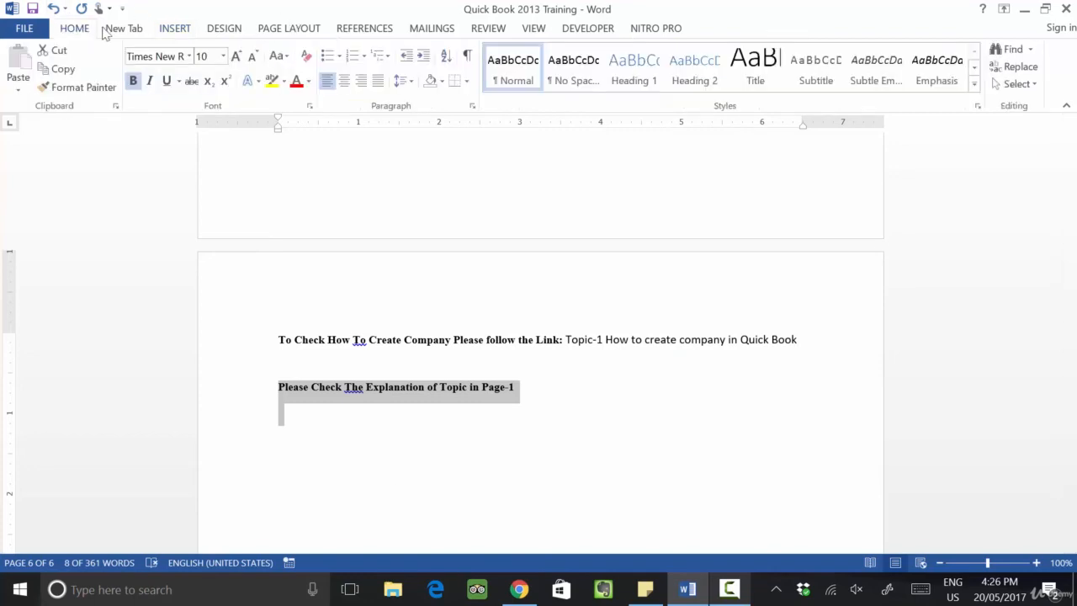
left_click(634, 72)
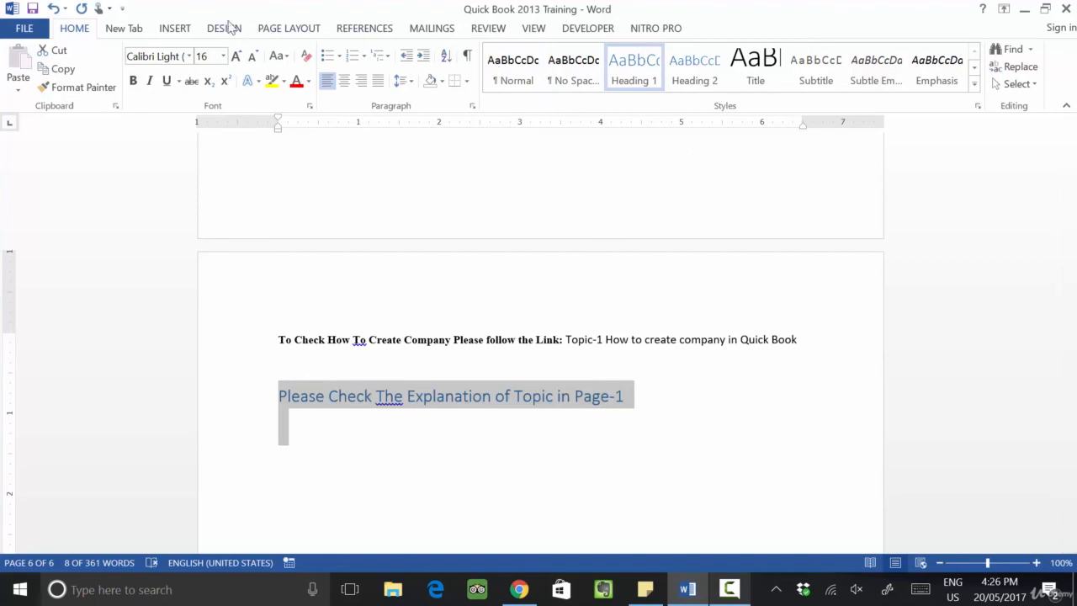
Start a heading cross-reference and add an empty unnumbered line below item 10 of the Topic-1 list on page 1.
left_click(179, 28)
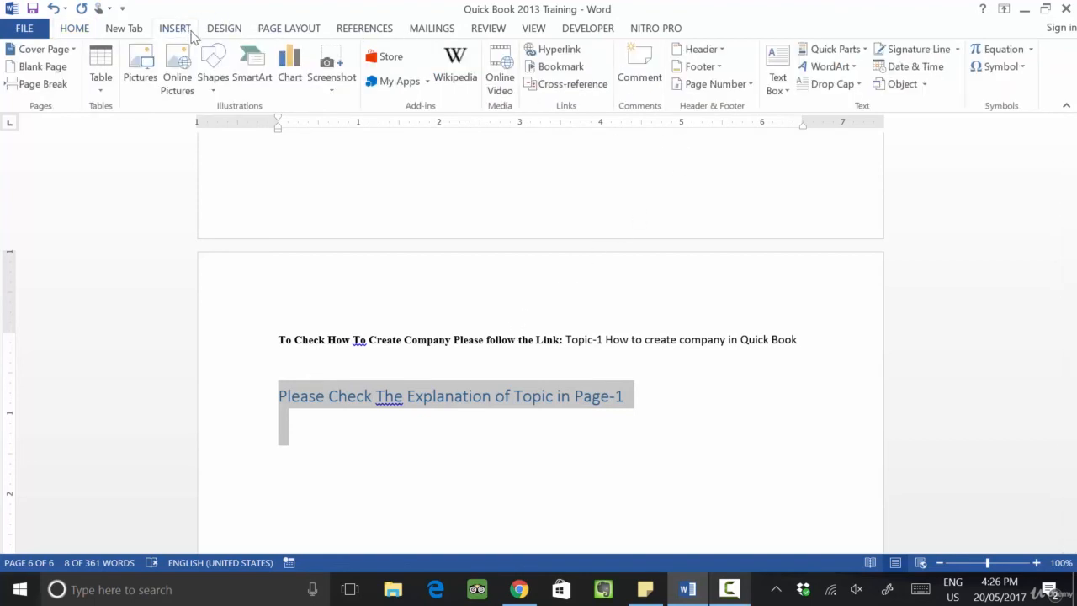
left_click(571, 85)
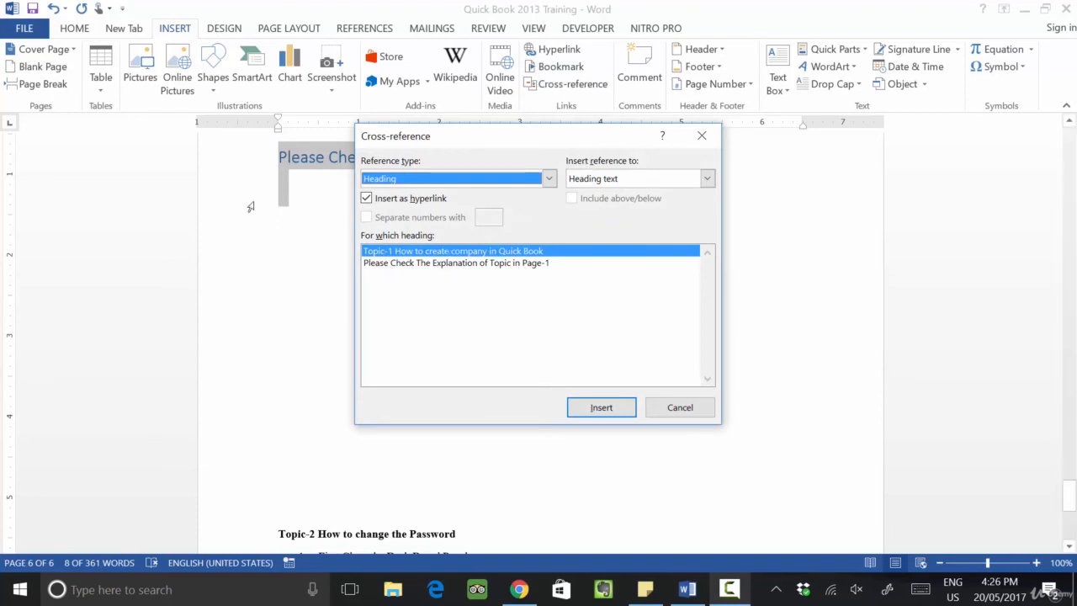
scroll(278, 229, "up", 8)
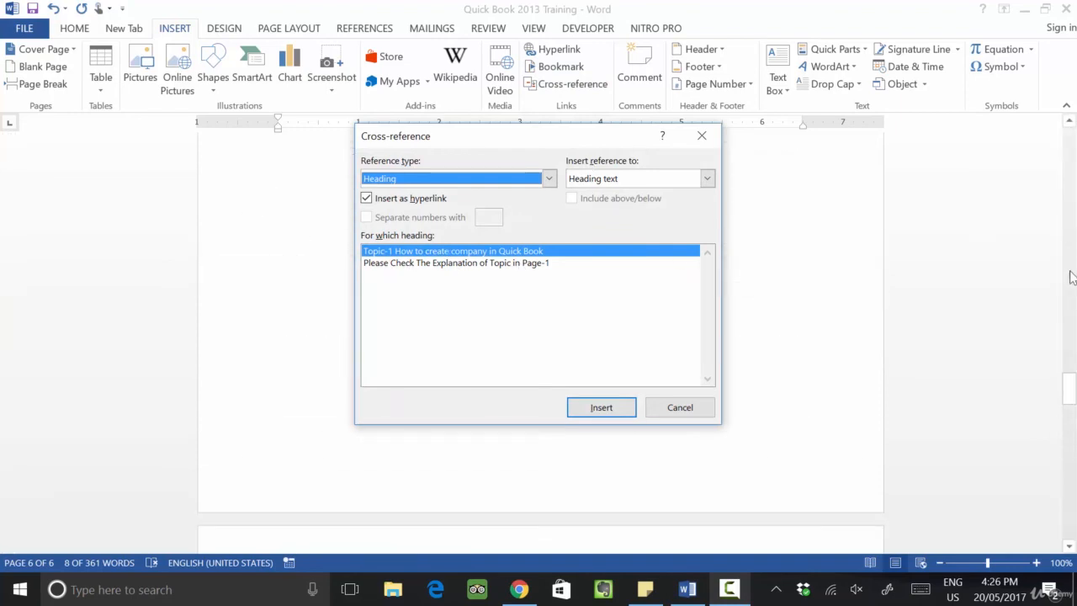
left_click_drag(1069, 438, 1062, 116)
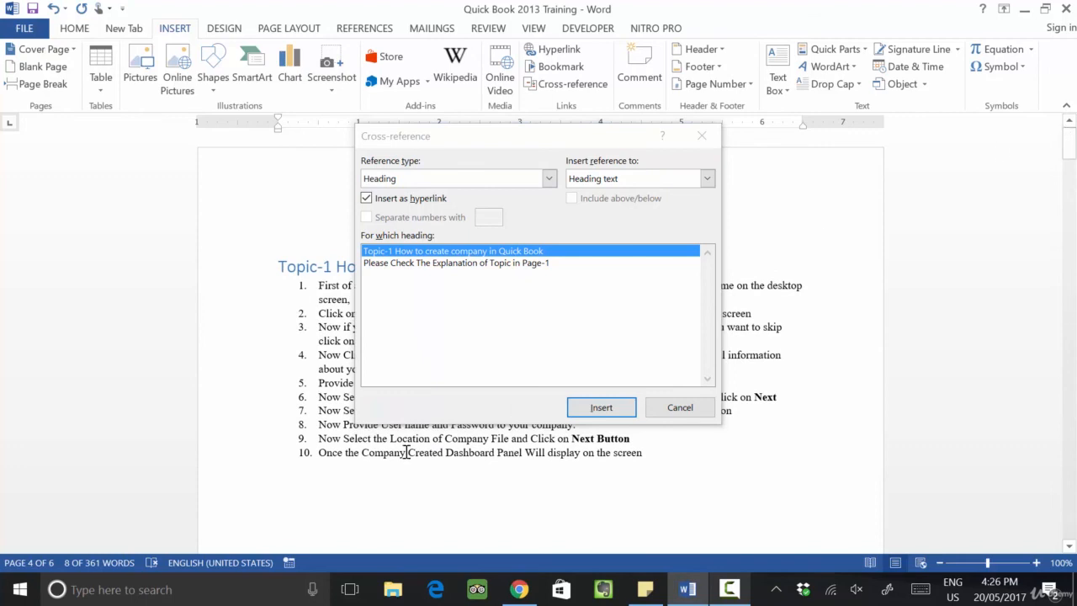
left_click(405, 453)
left_click(647, 459)
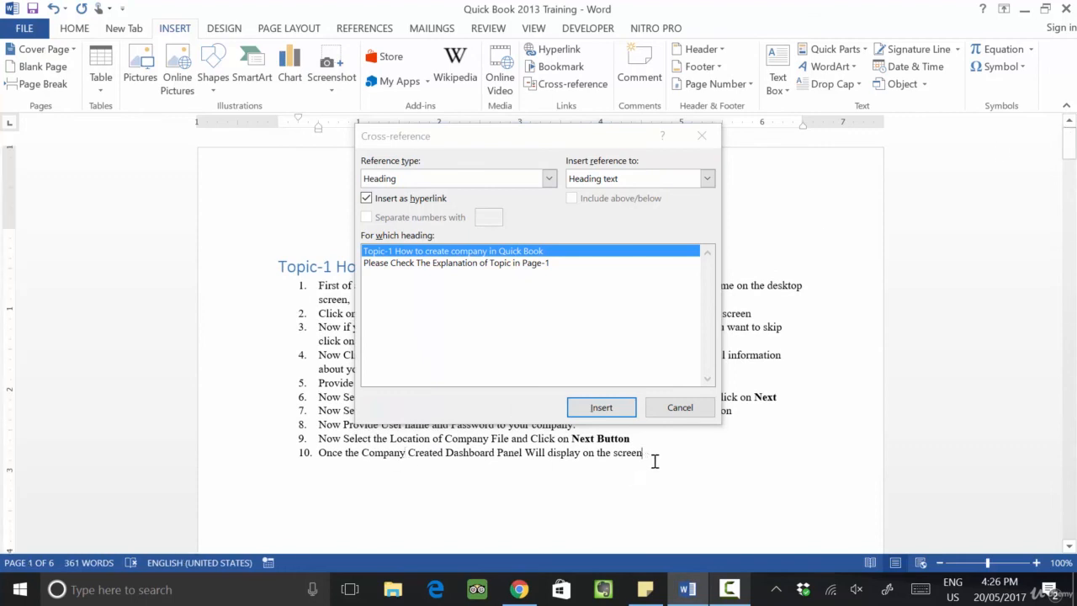
key("Return")
key("Return")
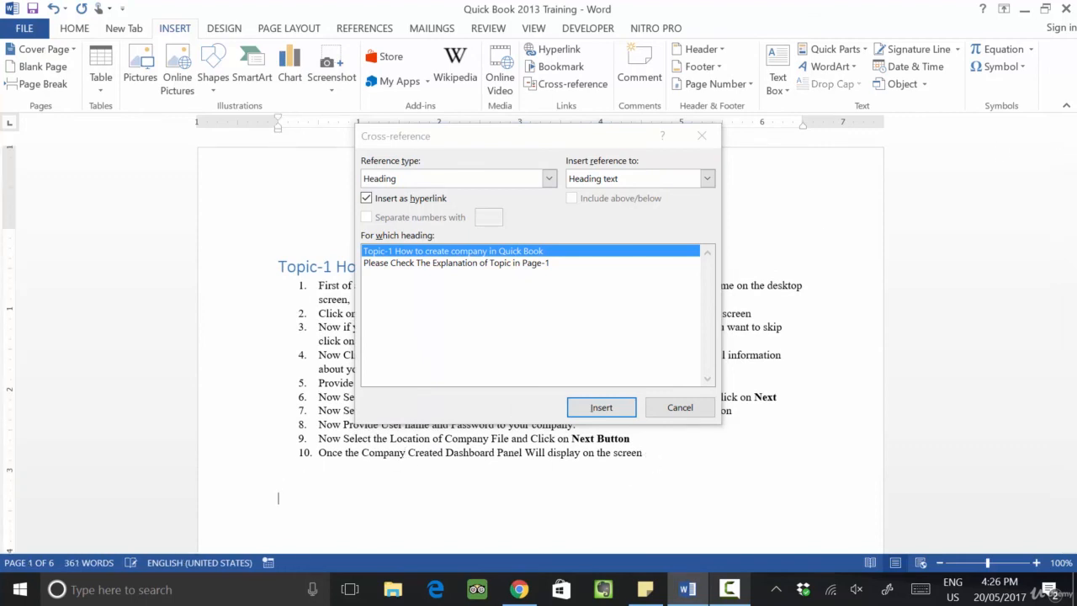
Insert the heading text "Please Check The Explanation of Topic in Page-1" as a hyperlinked cross-reference below the Topic-1 list, and follow it to its heading.
left_click(440, 263)
left_click(601, 409)
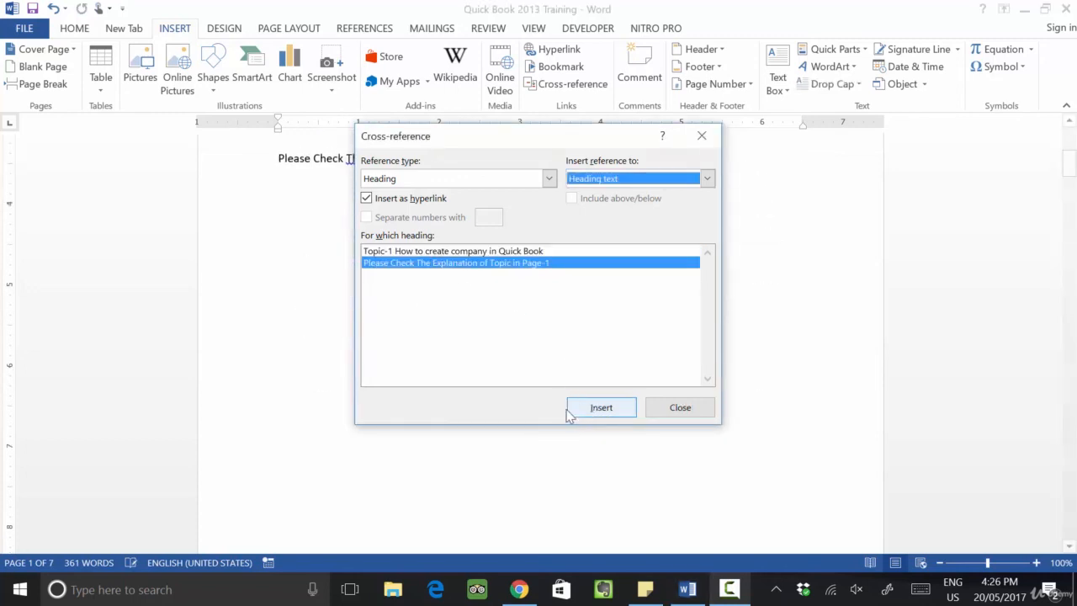
left_click(678, 411)
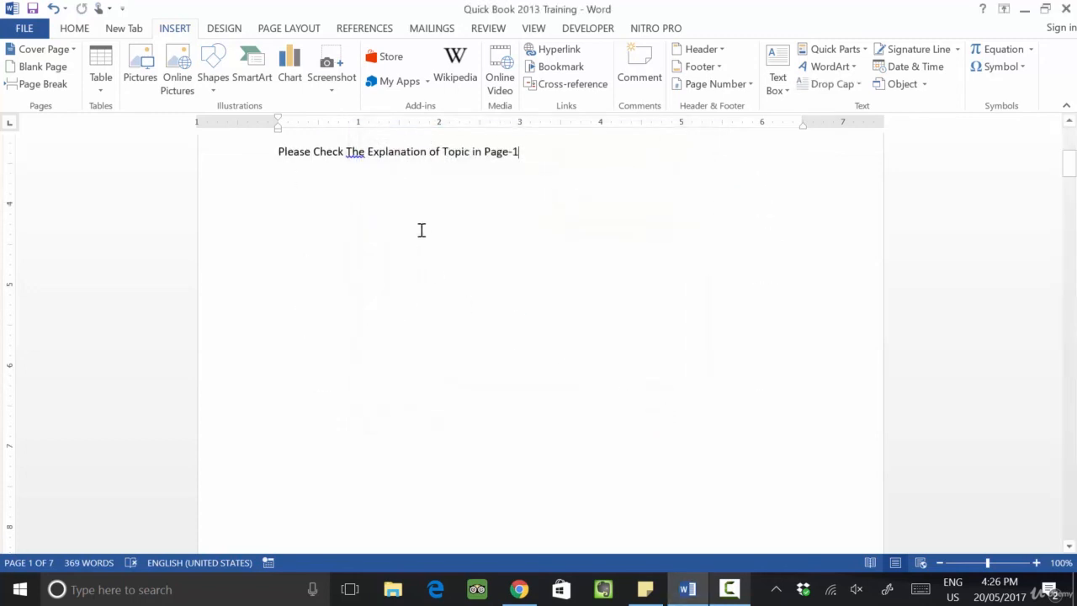
left_click(426, 152, "ctrl")
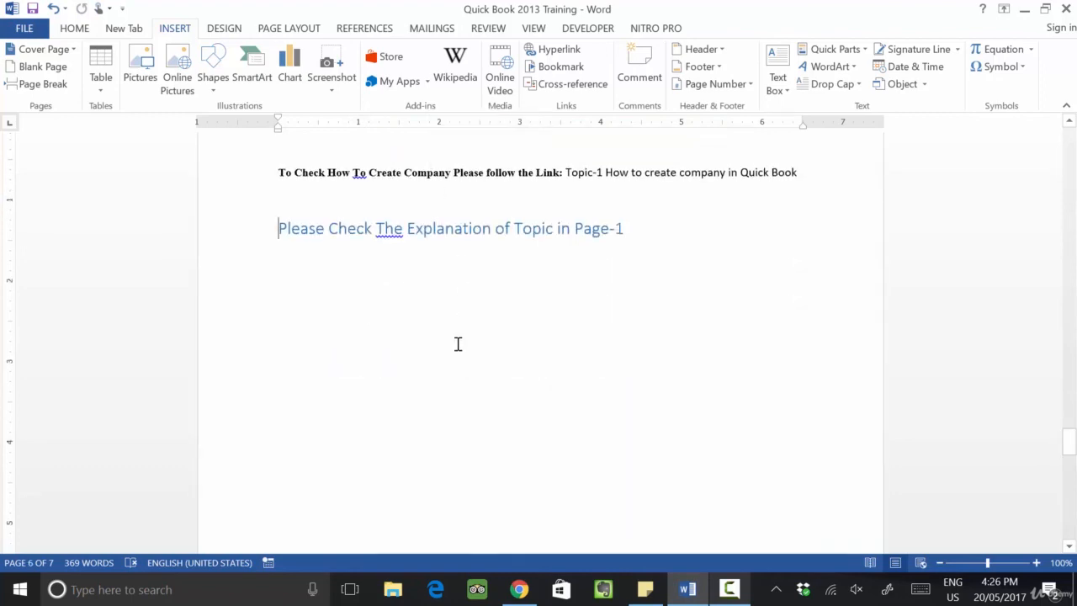